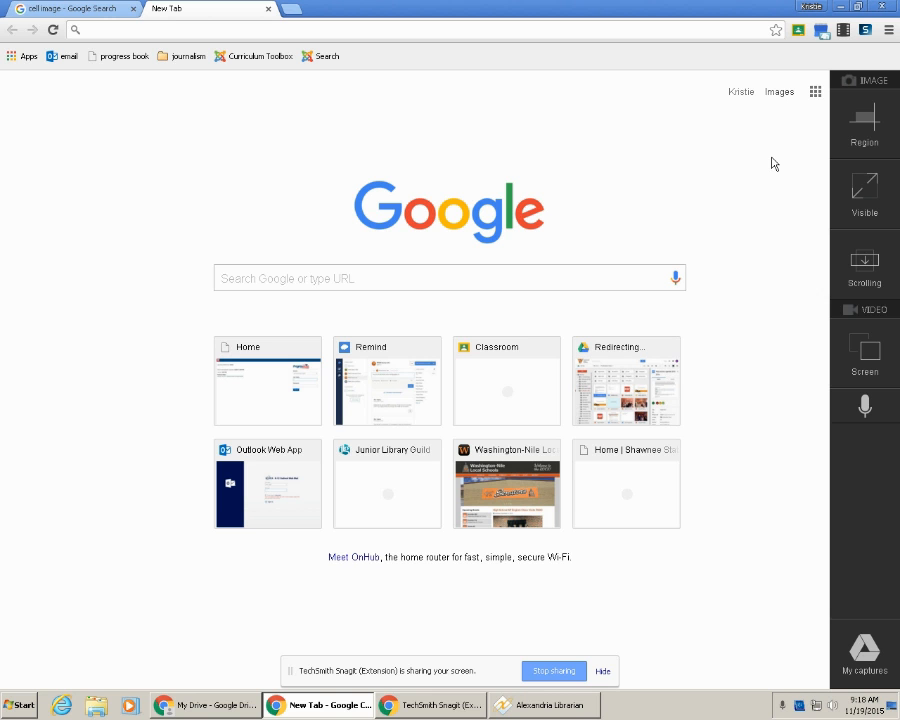
click(865, 29)
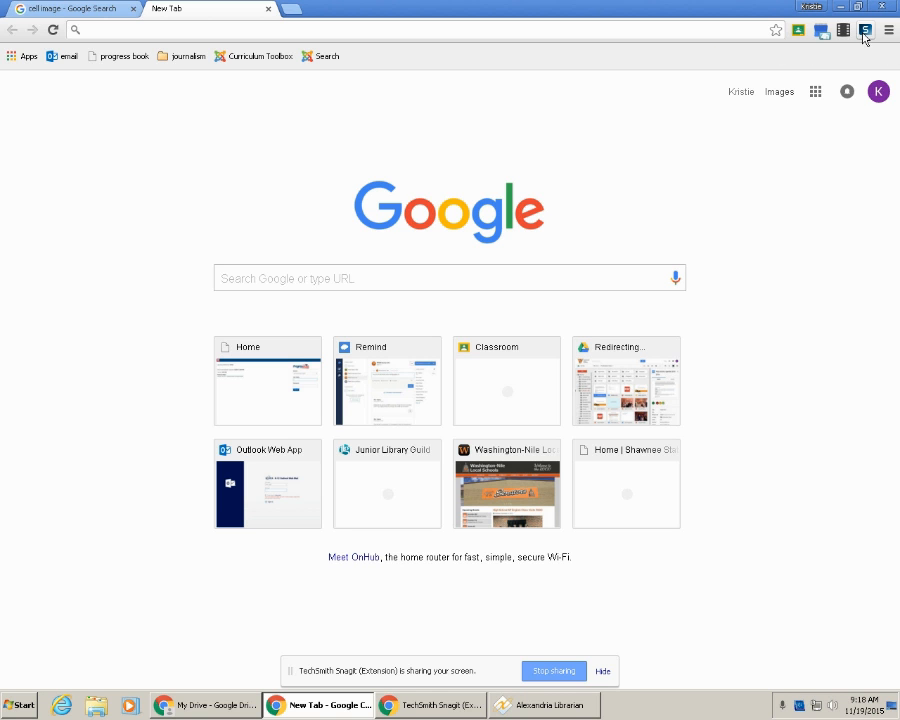
click(865, 31)
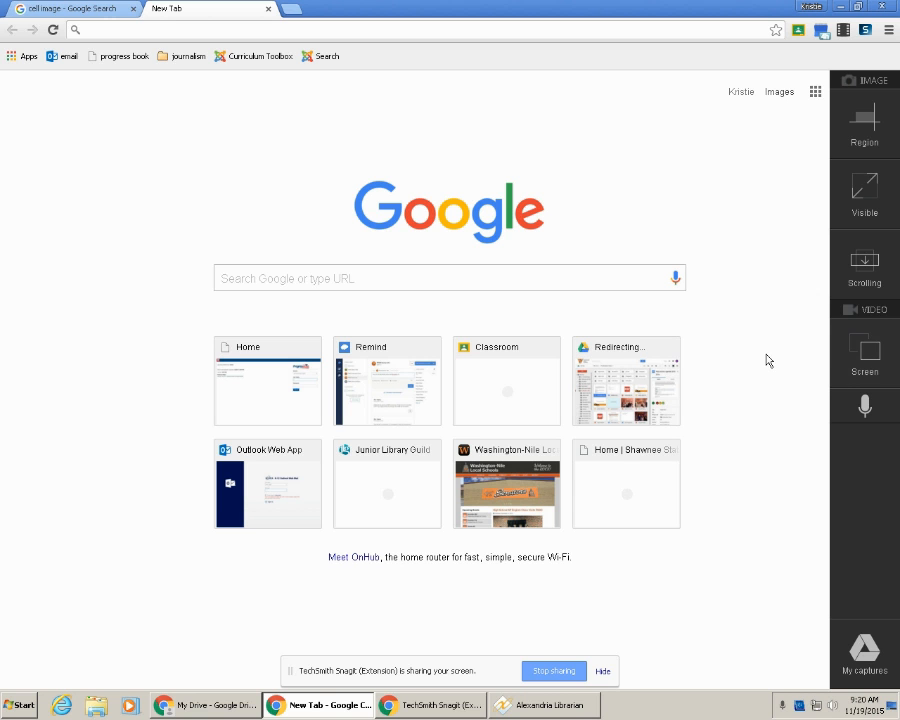
click(870, 358)
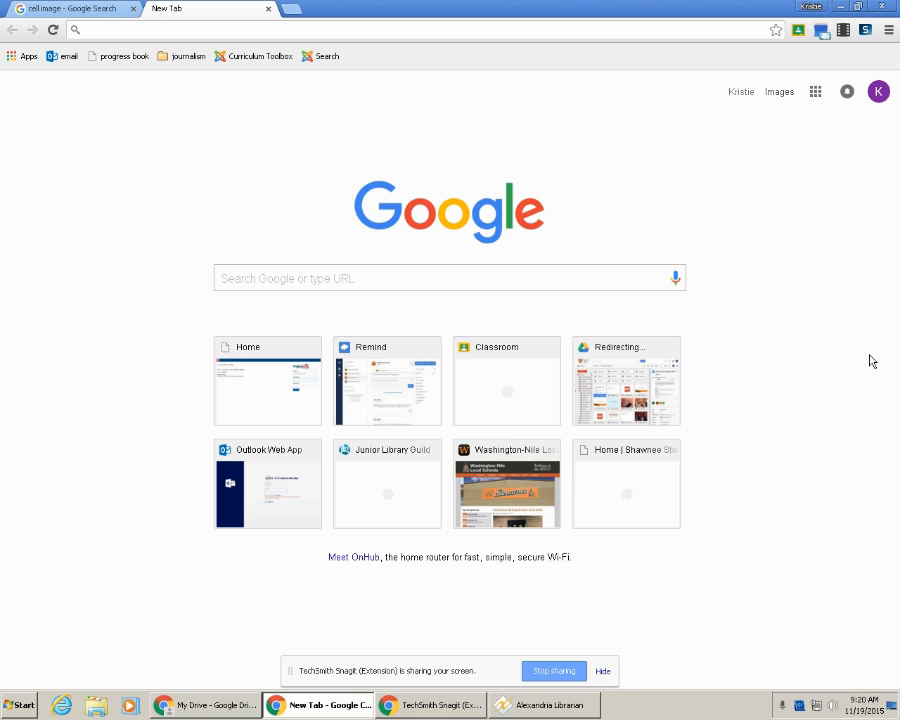
Capture a 736 x 650 region of the new tab page covering the Google logo, search box and all site thumbnails.
click(866, 30)
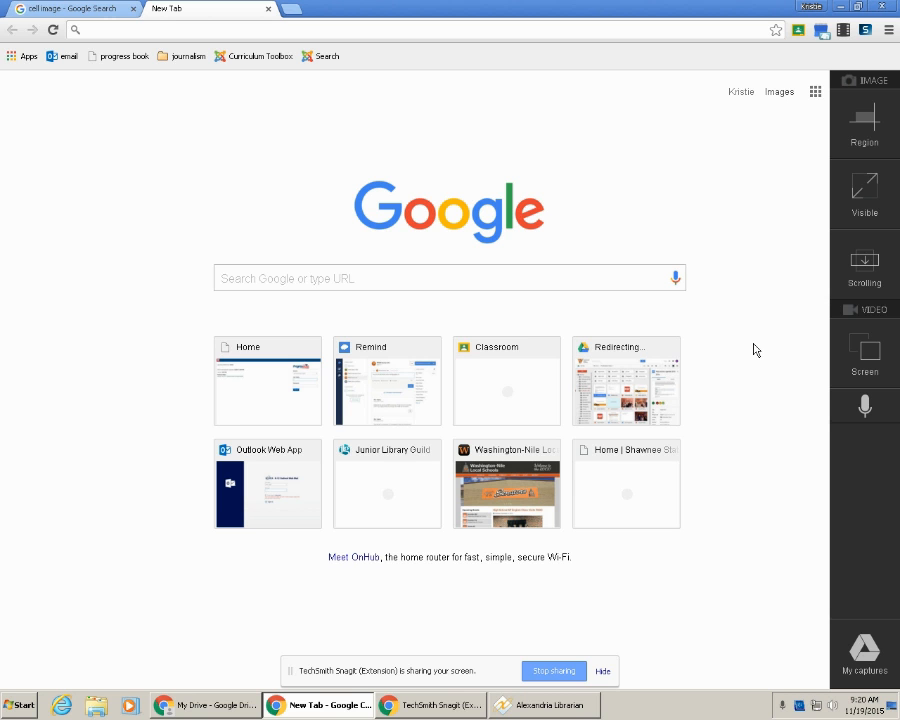
click(868, 133)
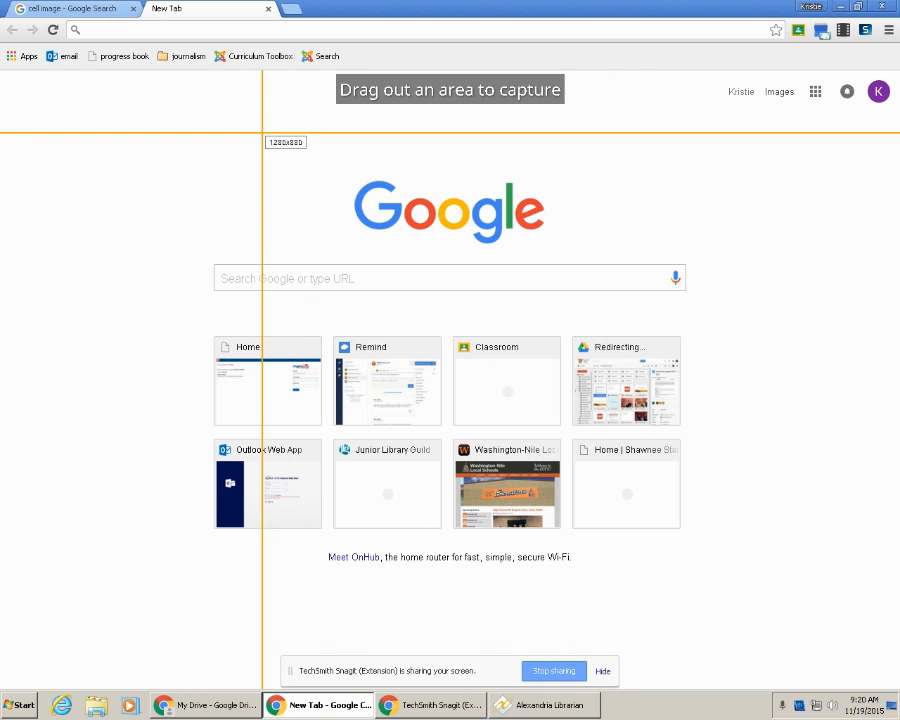
drag(287, 124, 628, 259)
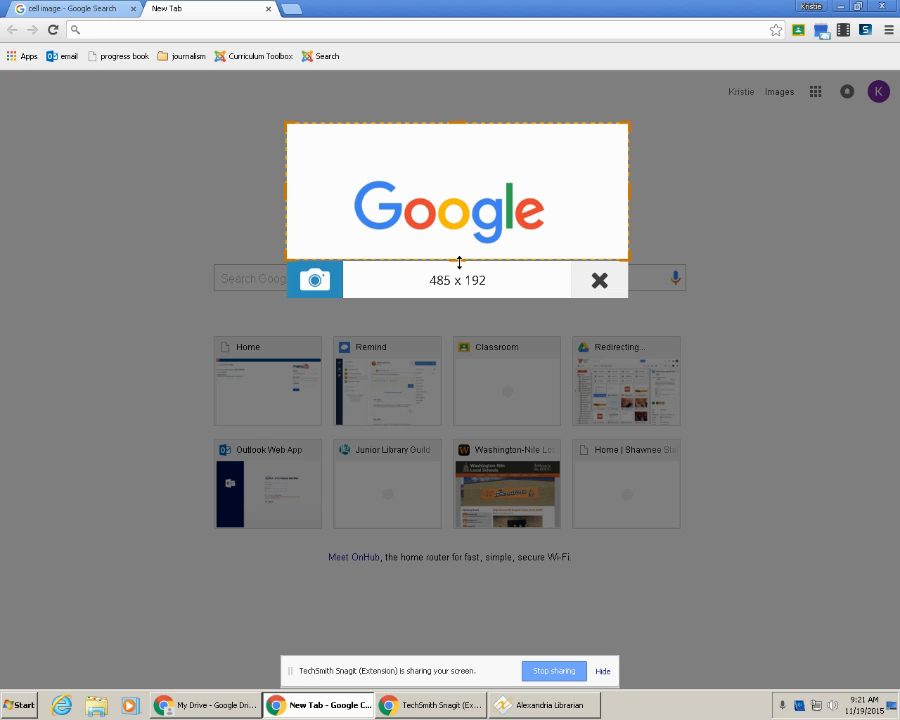
drag(288, 259, 191, 298)
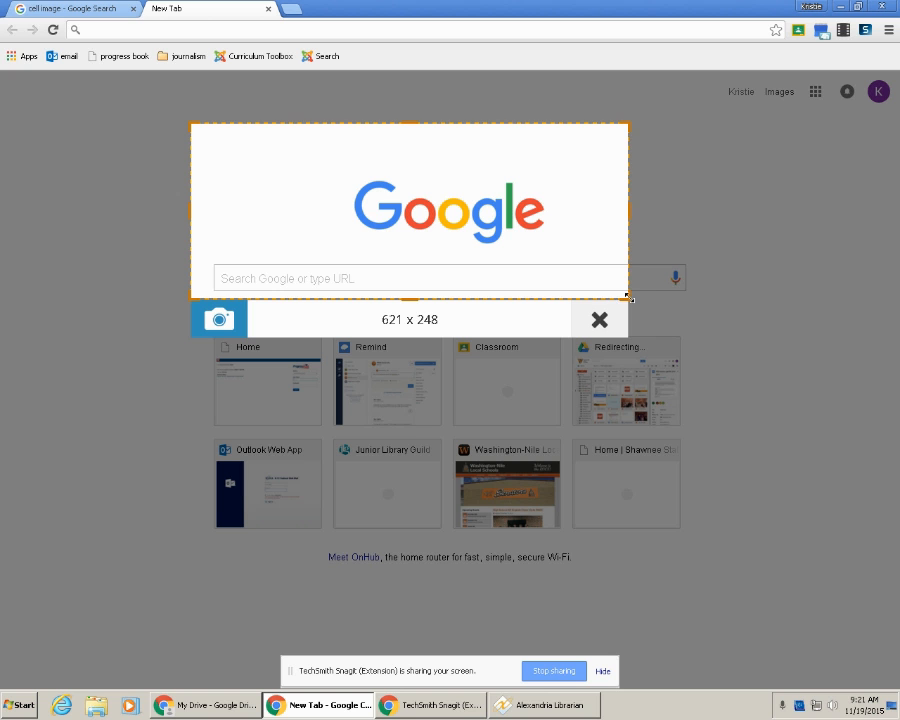
drag(628, 297, 710, 294)
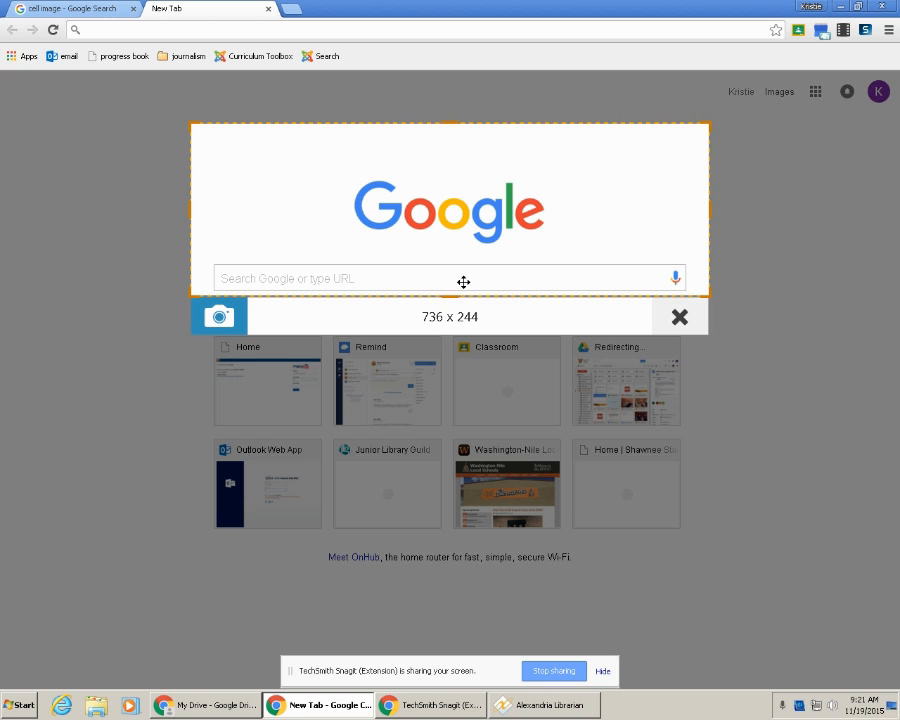
drag(452, 297, 477, 580)
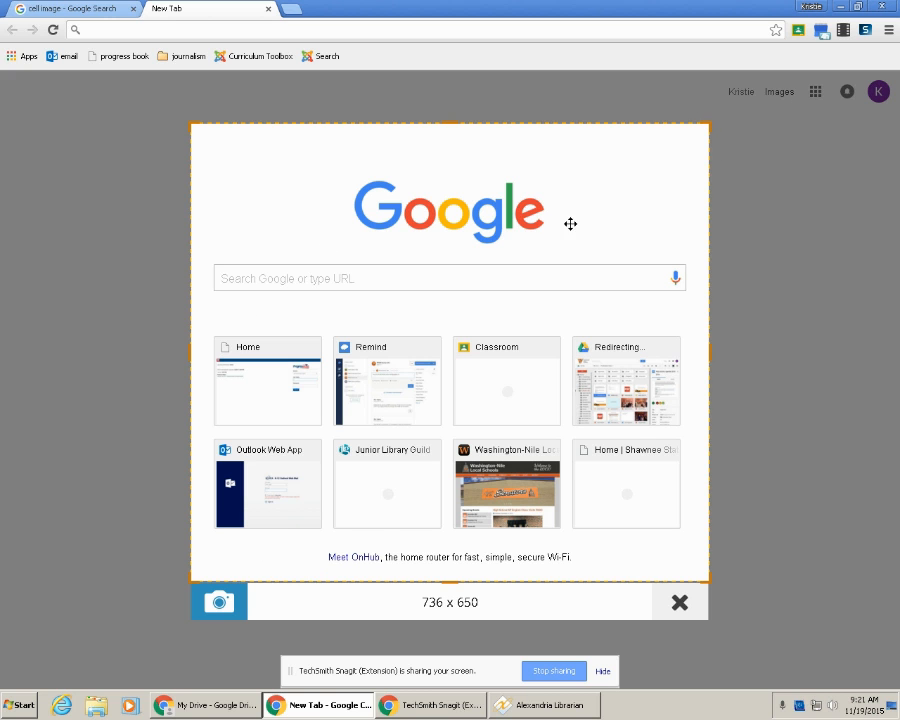
click(219, 604)
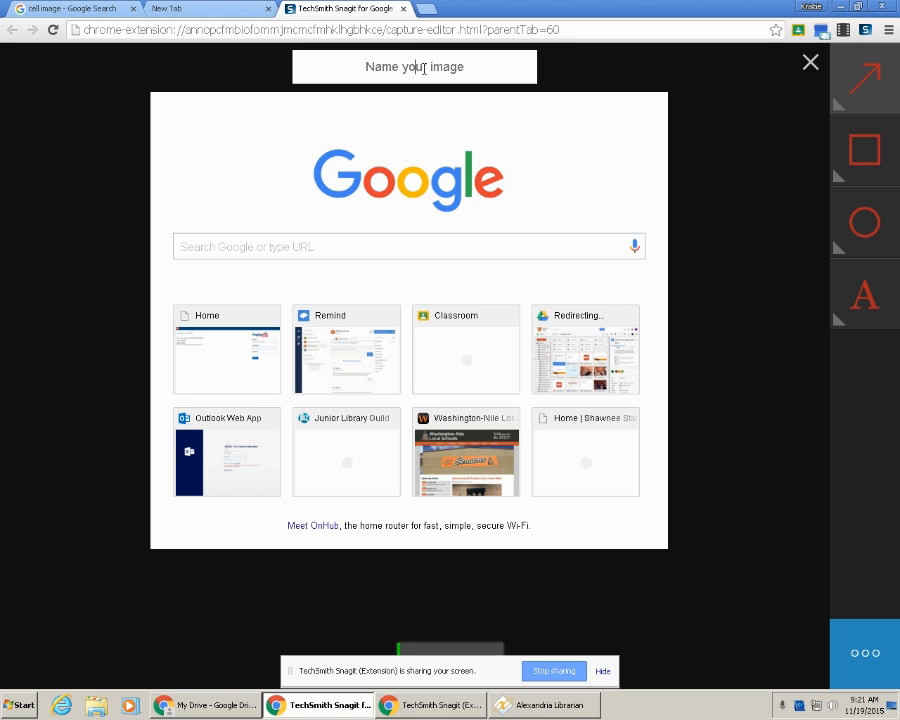
Name the captured image "sample 3".
click(423, 68)
text(e)
key(BackSpace)
text(sample)
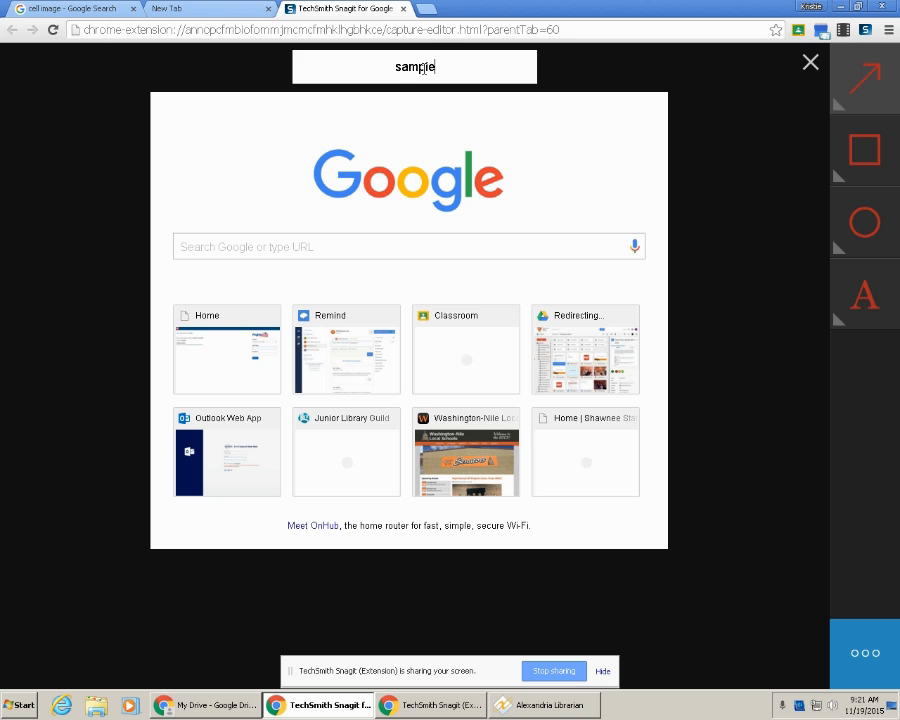
text( 4)
key(BackSpace)
text(3)
click(647, 77)
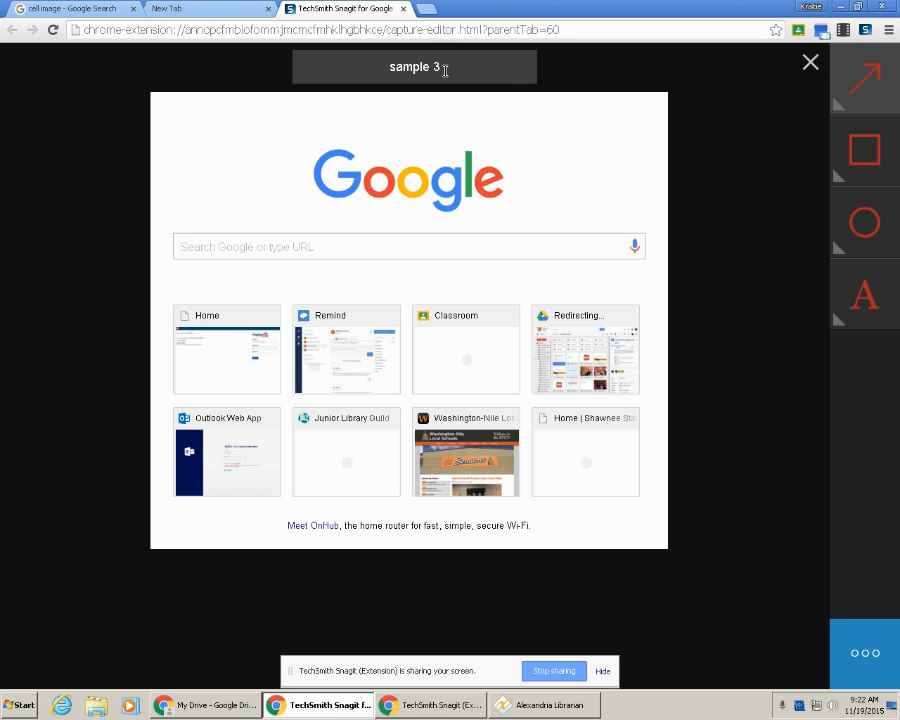
Add the text "click here" beside the Google logo, just above the right end of the search box.
click(873, 313)
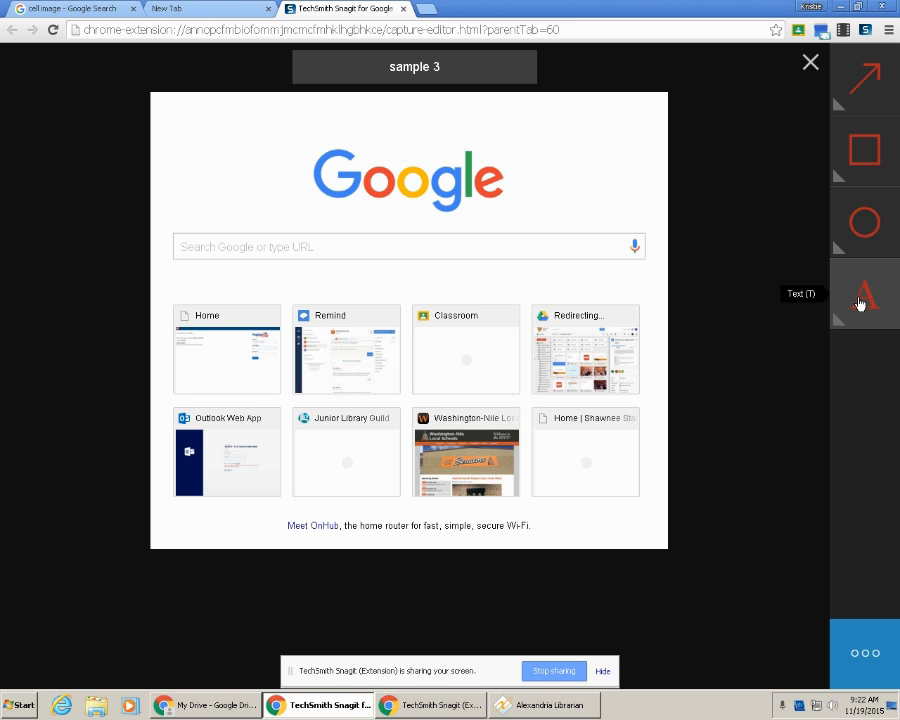
click(566, 199)
text(click here)
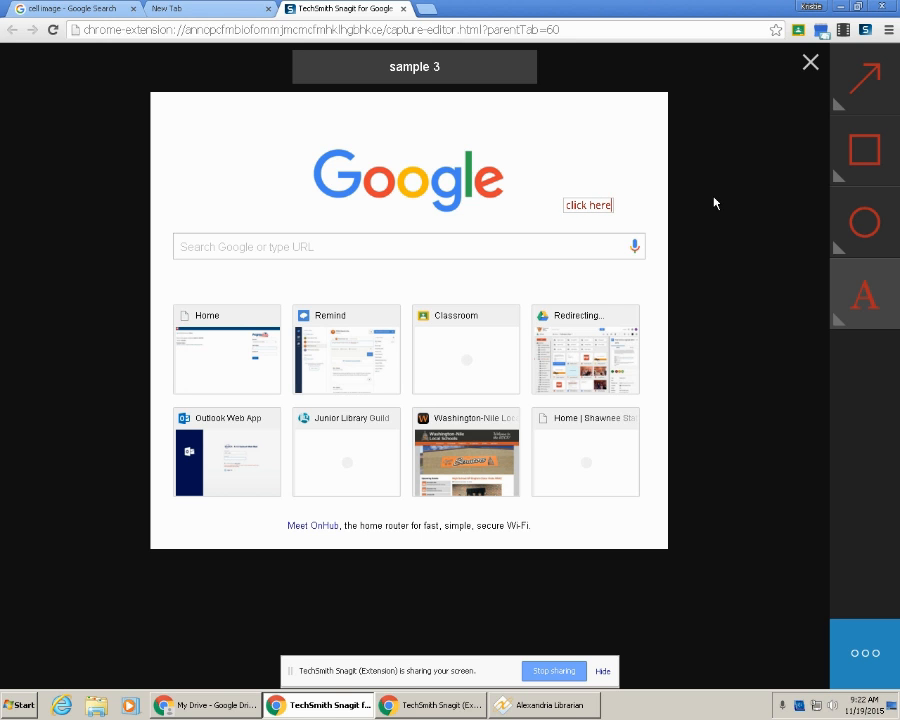
Draw an arrow from the "click here" text to the Classroom thumbnail and nudge the text slightly down.
click(862, 89)
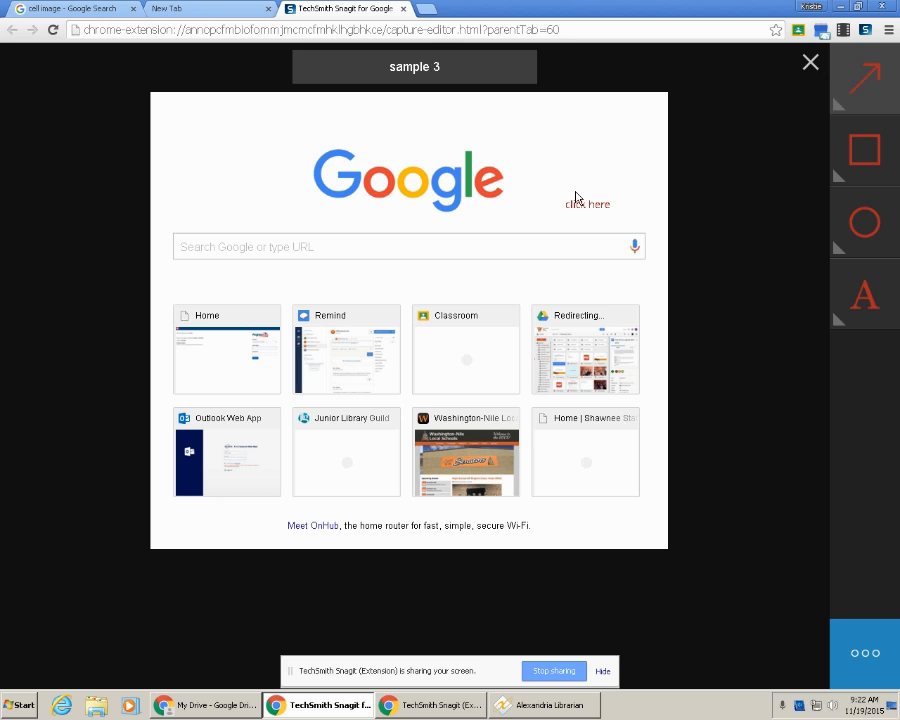
mouse_move(557, 215)
mouse_down()
mouse_move(460, 335)
mouse_move(488, 313)
mouse_move(481, 322)
mouse_up()
click(655, 275)
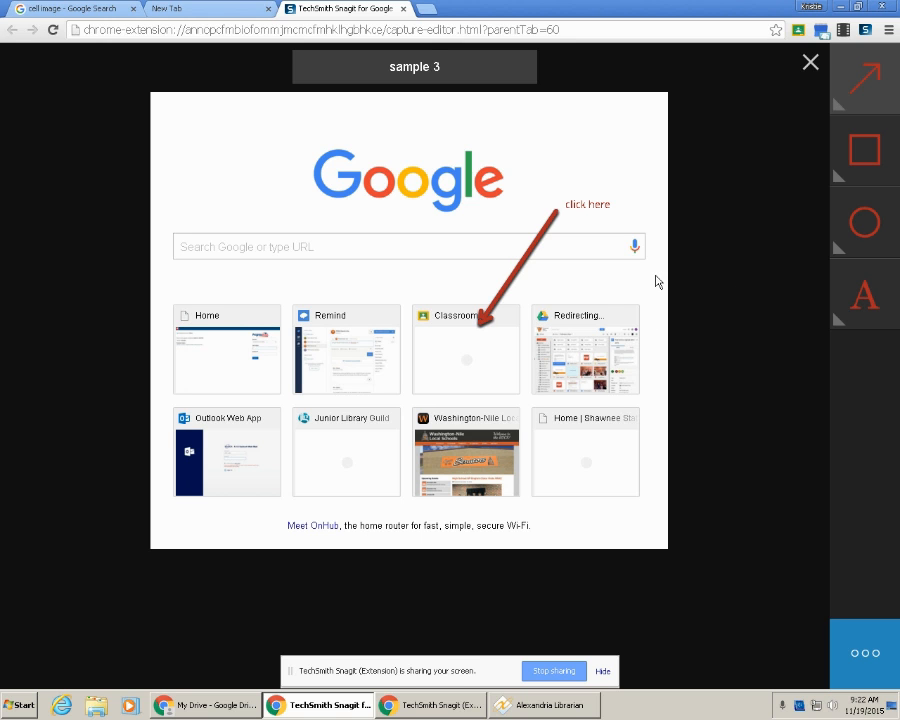
click(599, 205)
drag(604, 207, 603, 214)
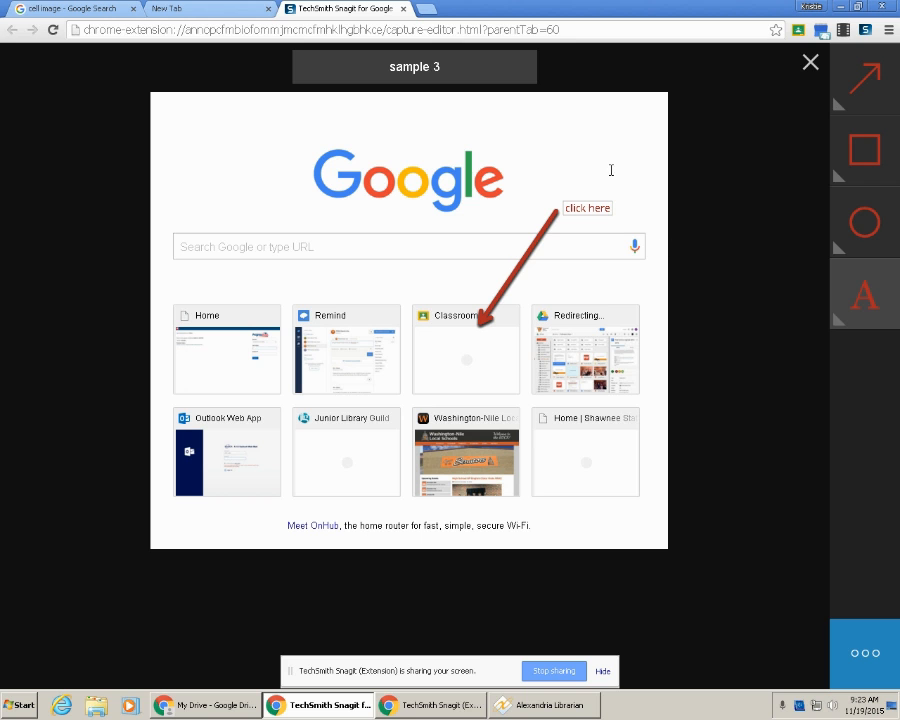
Draw an ellipse around the Home thumbnail and color it yellow.
click(864, 221)
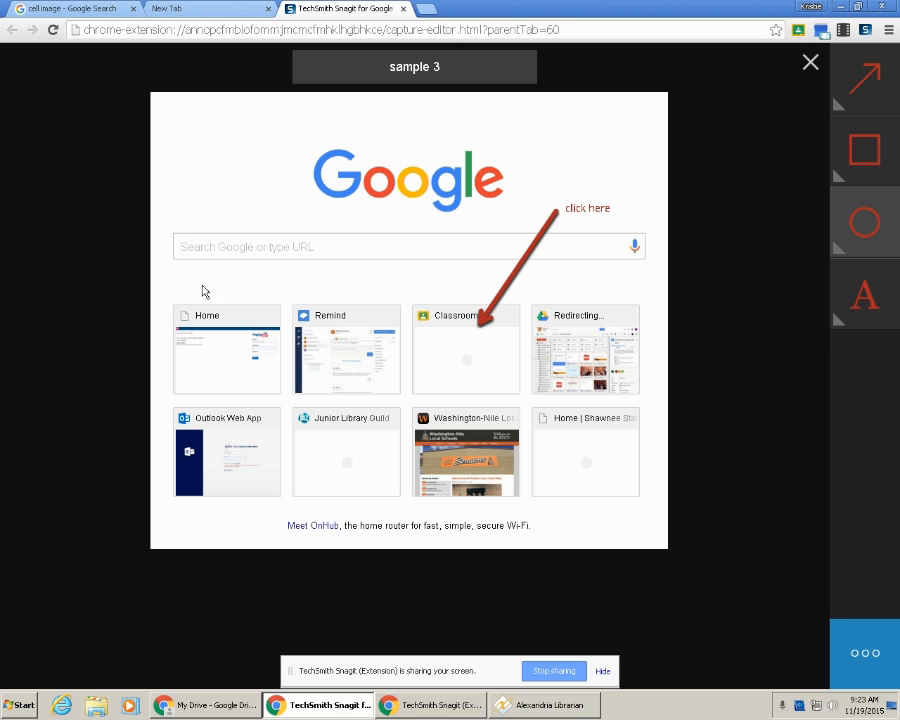
mouse_move(173, 287)
mouse_down()
mouse_move(217, 422)
mouse_move(285, 423)
mouse_move(284, 415)
mouse_up()
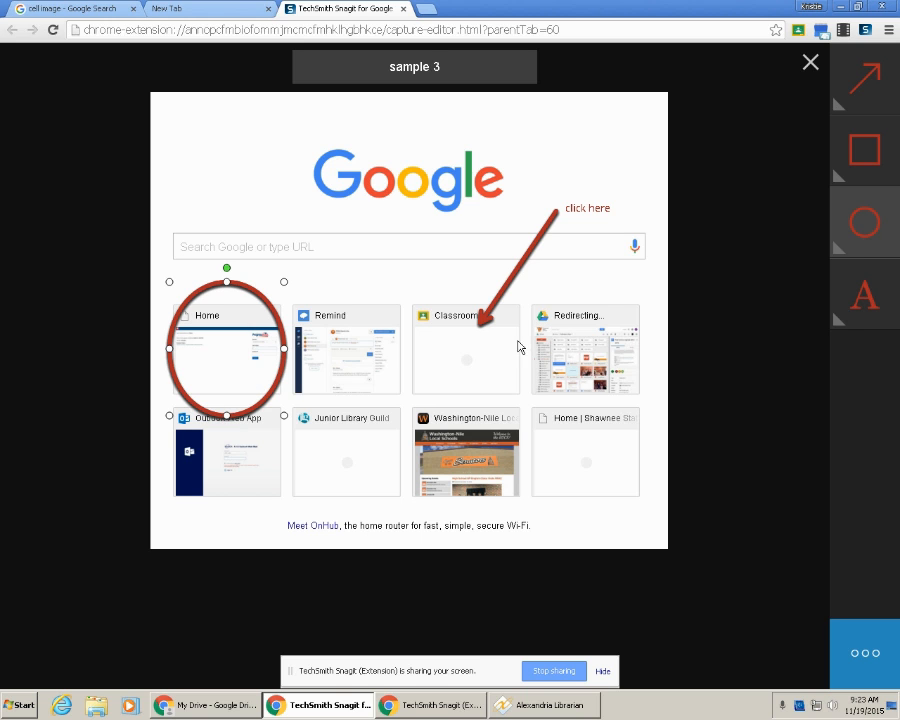
click(837, 256)
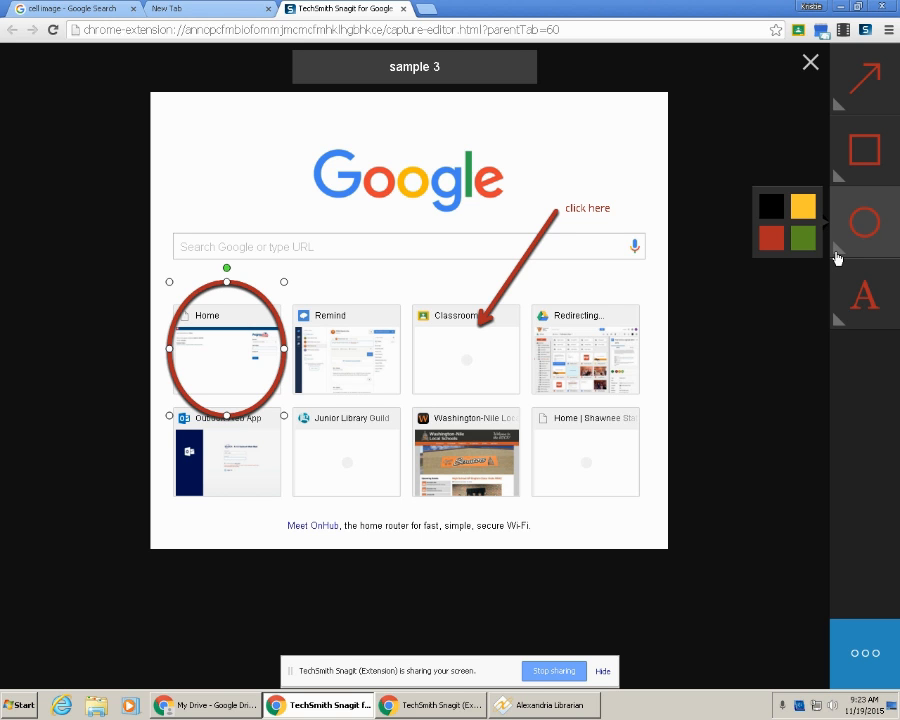
click(805, 212)
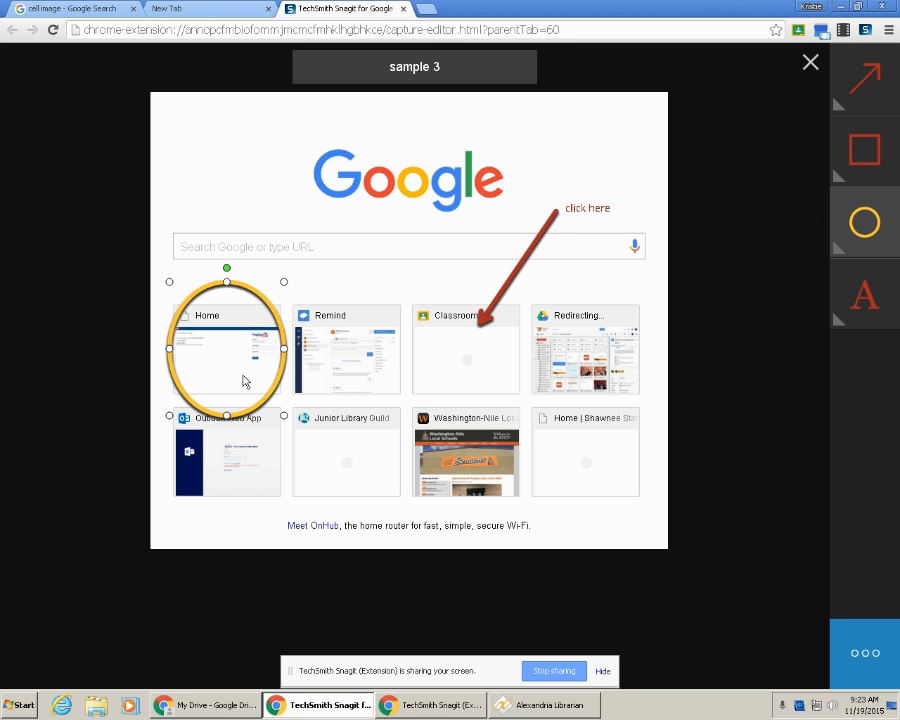
Set the font size of the "click here" text to 30.
click(540, 212)
click(598, 210)
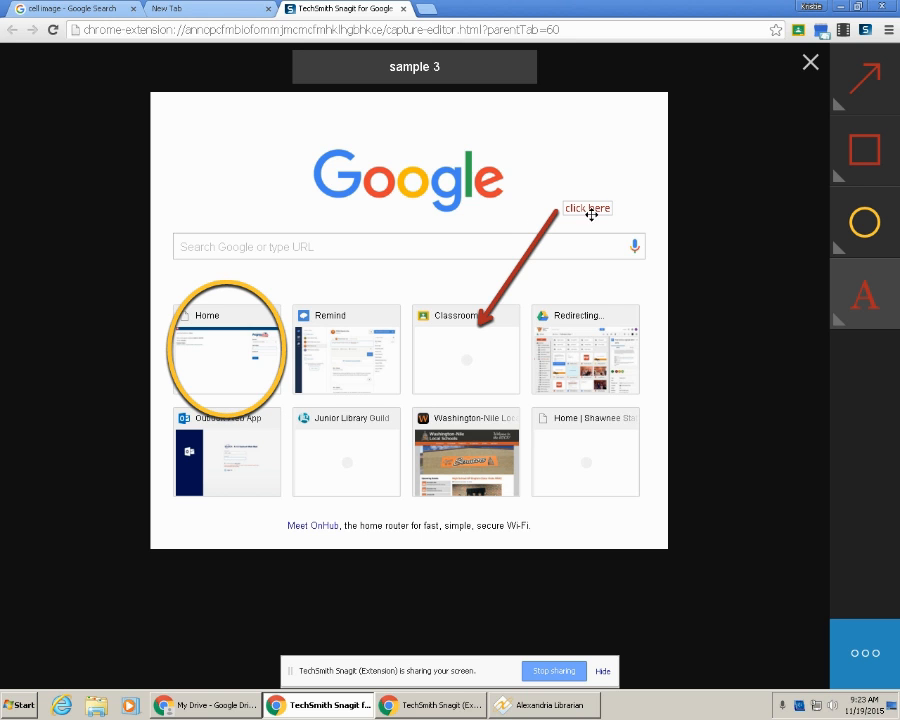
click(838, 322)
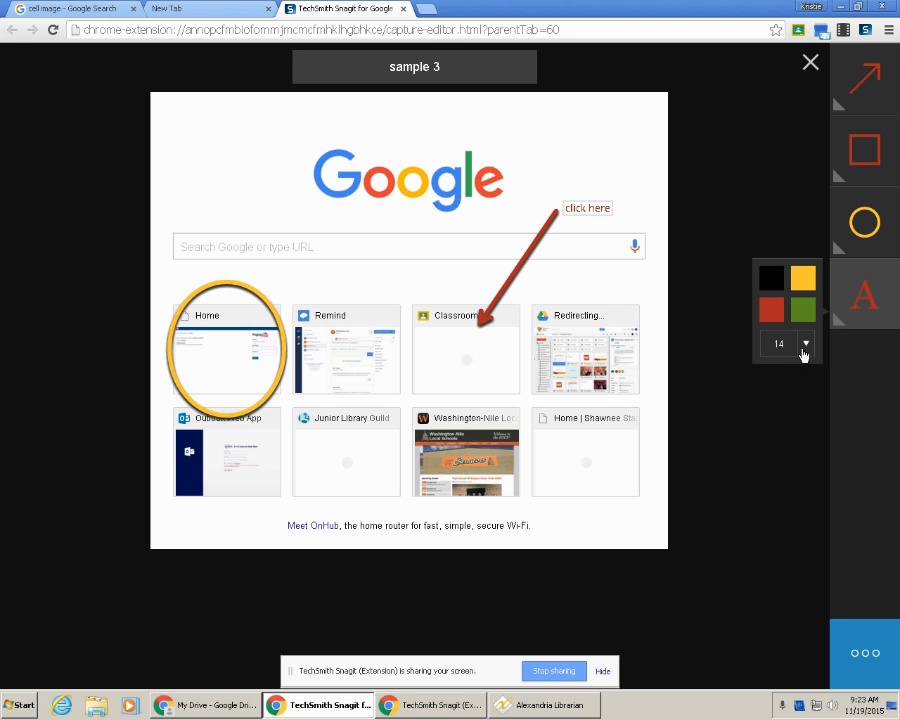
click(805, 344)
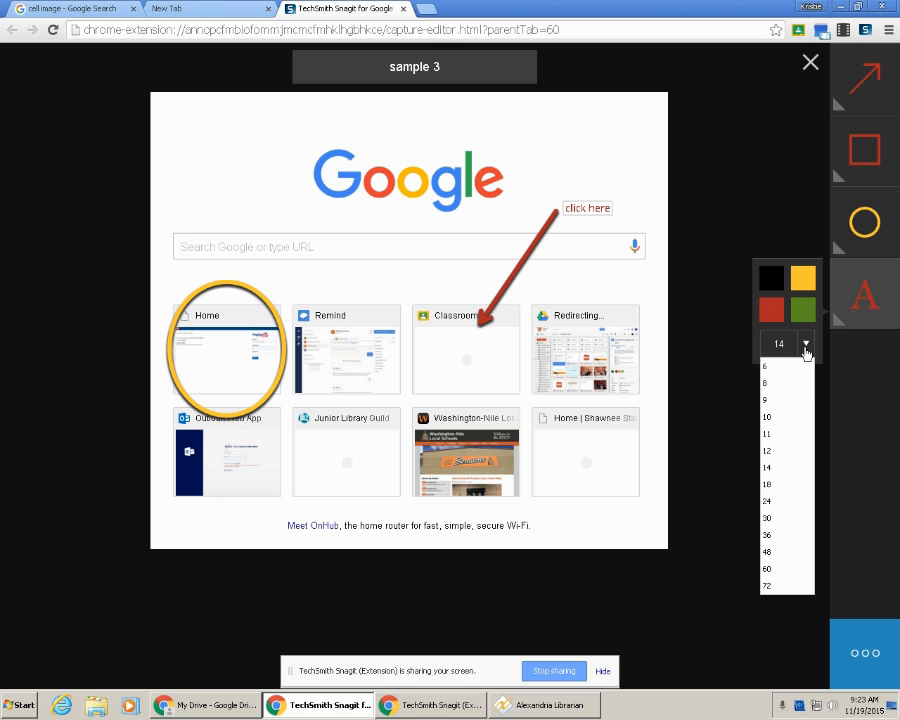
click(794, 517)
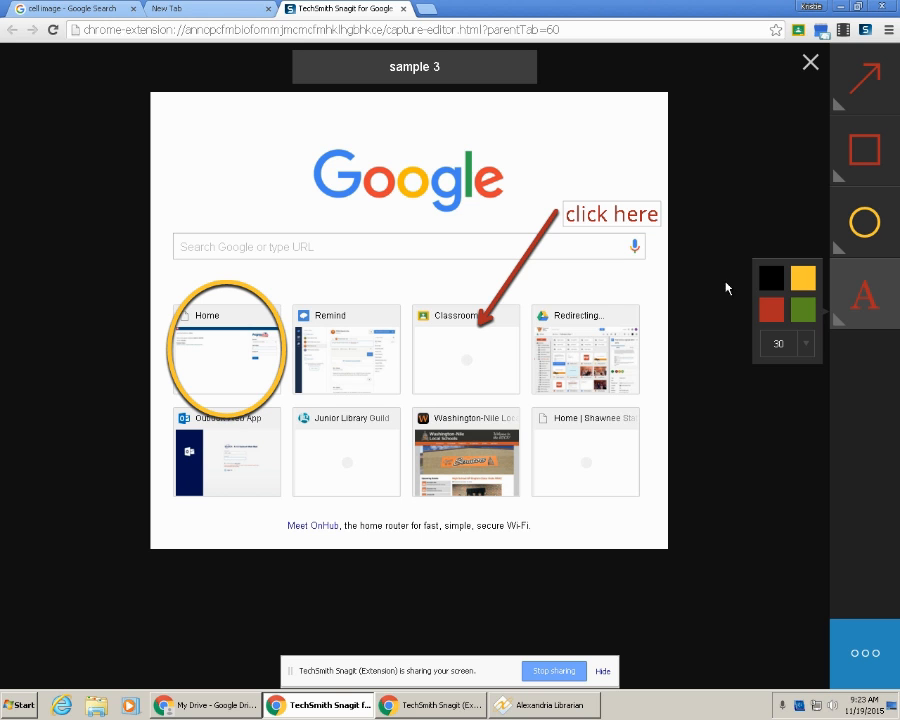
click(872, 313)
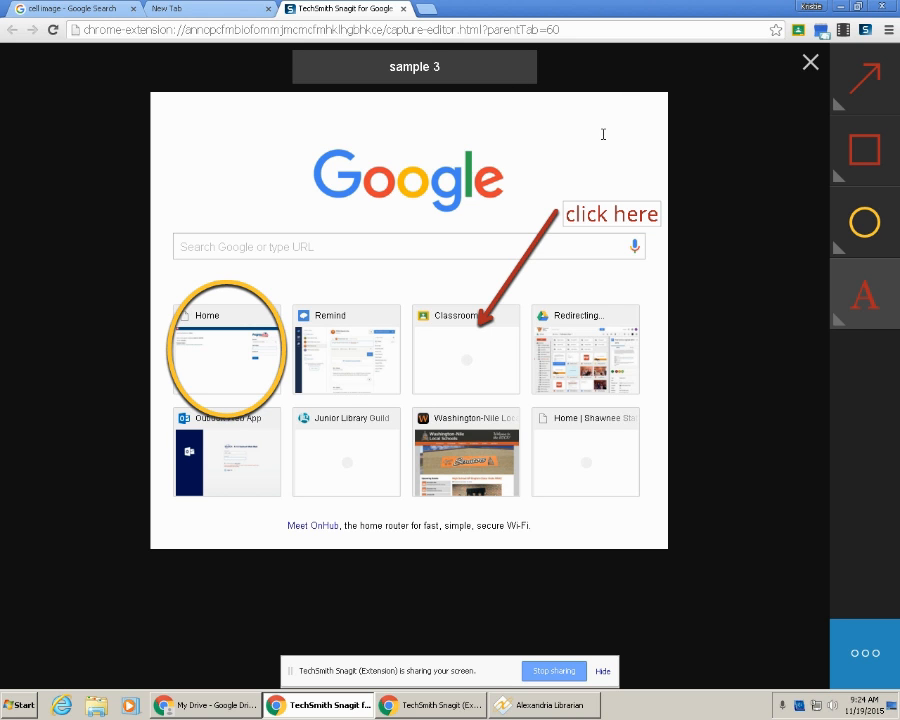
Close the capture editor, staying on the page at the unfinished-sync prompt before closing it again.
click(810, 64)
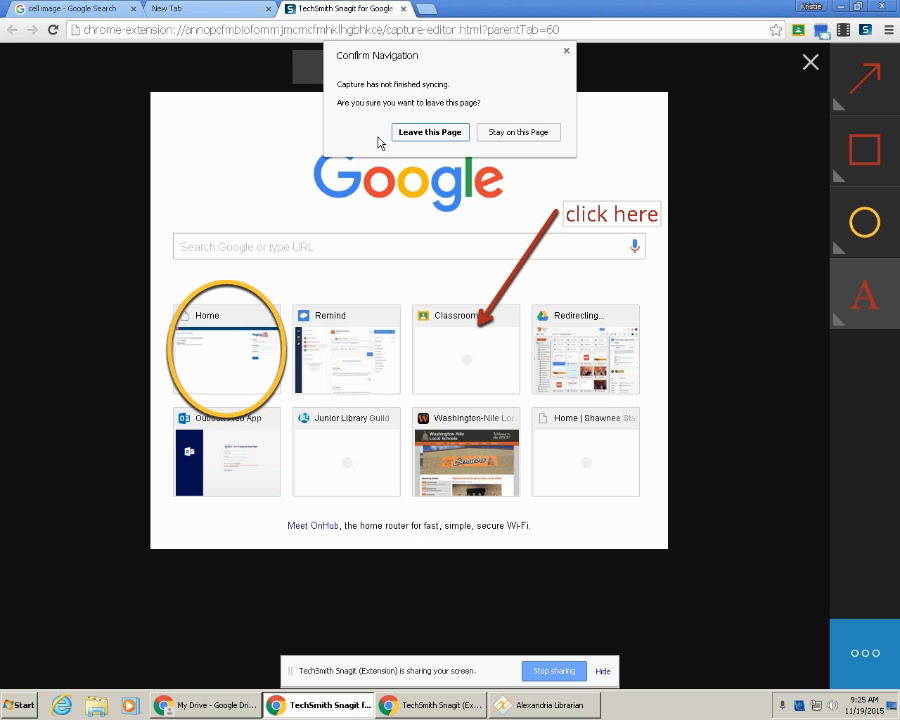
click(515, 134)
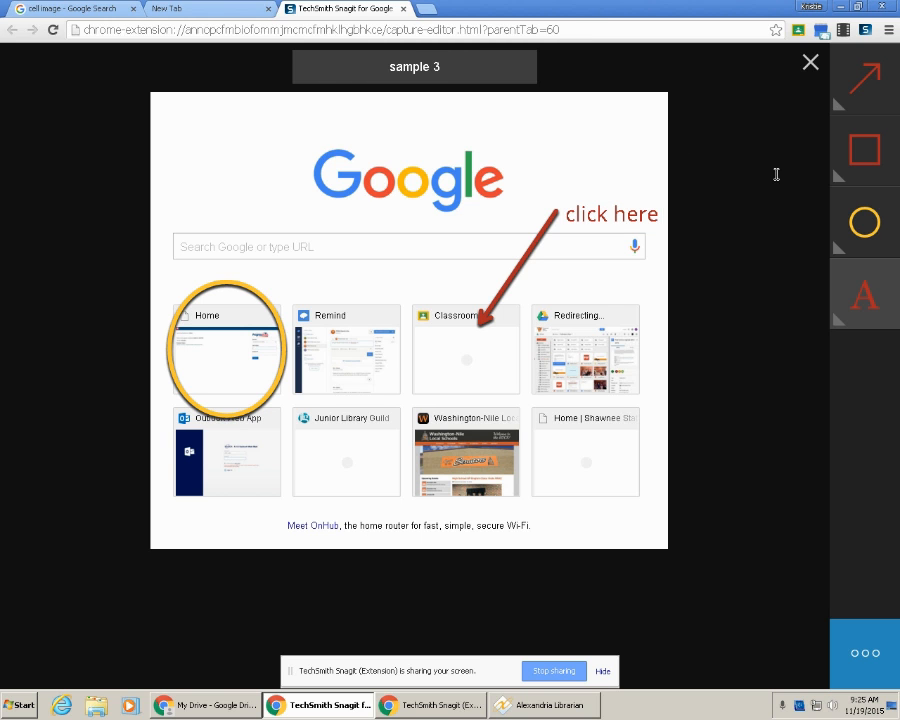
click(811, 63)
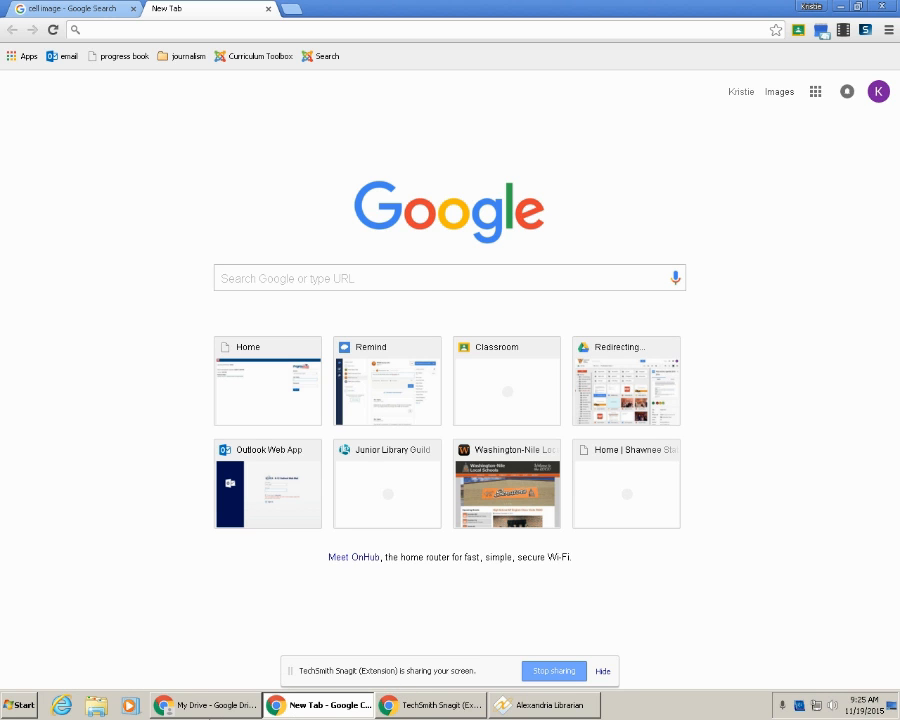
Open the TechSmith folder in Google Drive, preview the newly annotated capture, and close the preview.
mouse_move(203, 712)
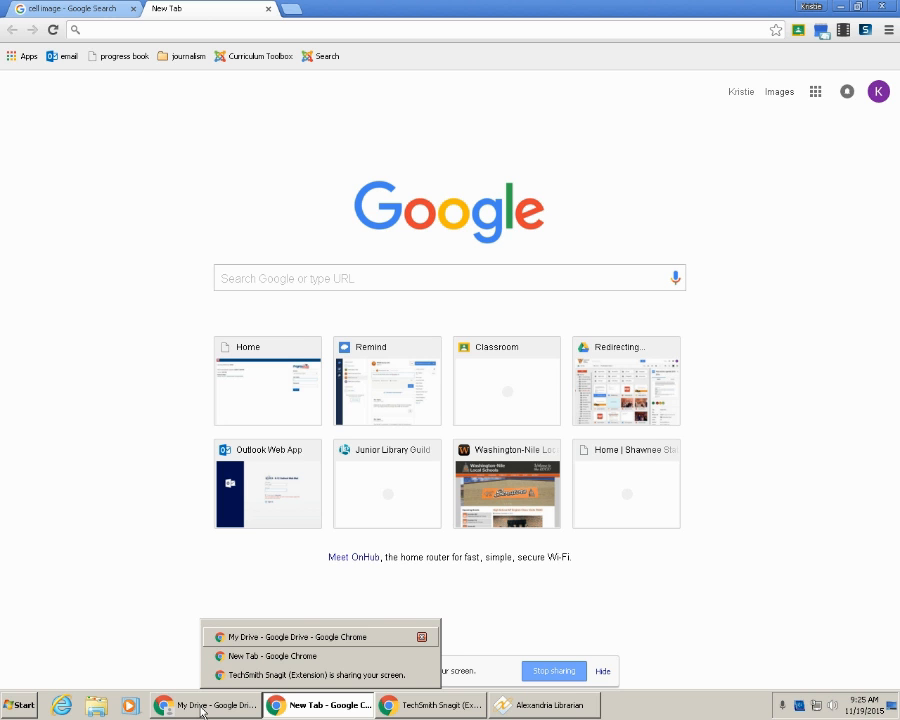
click(203, 711)
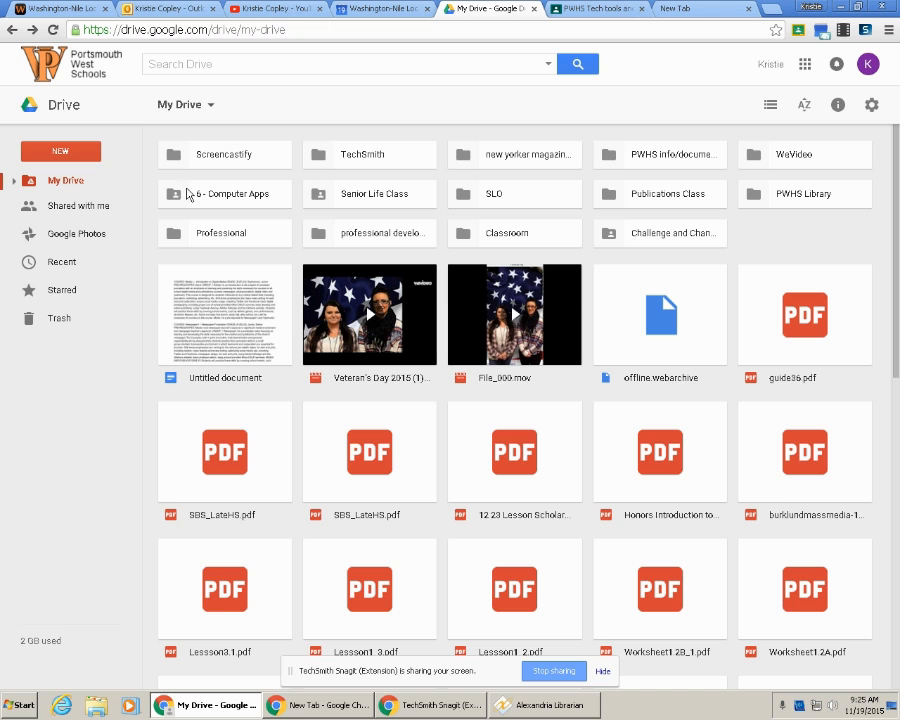
double_click(402, 160)
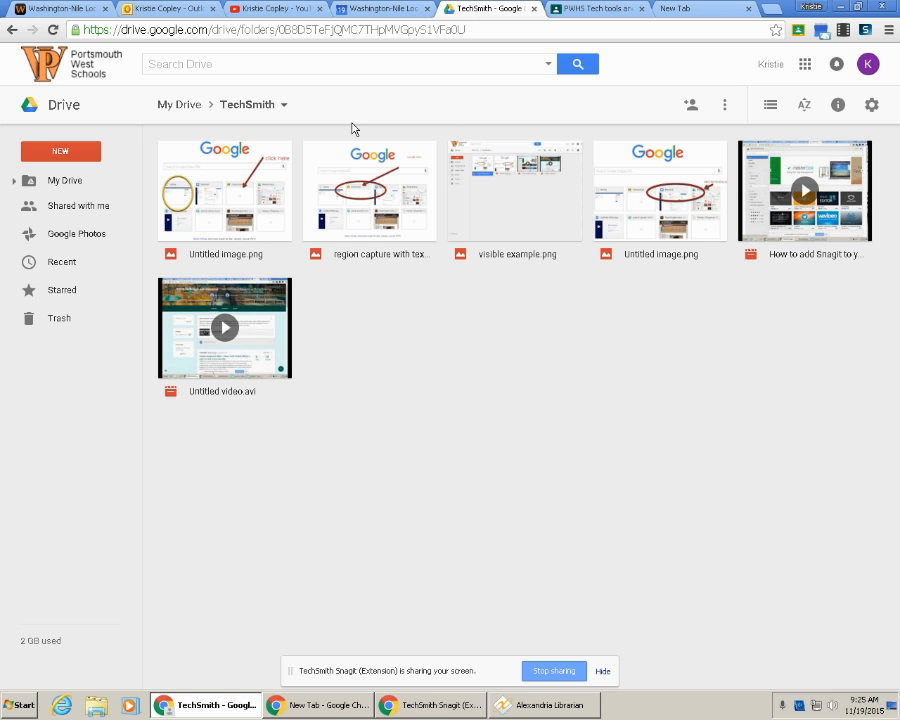
double_click(213, 173)
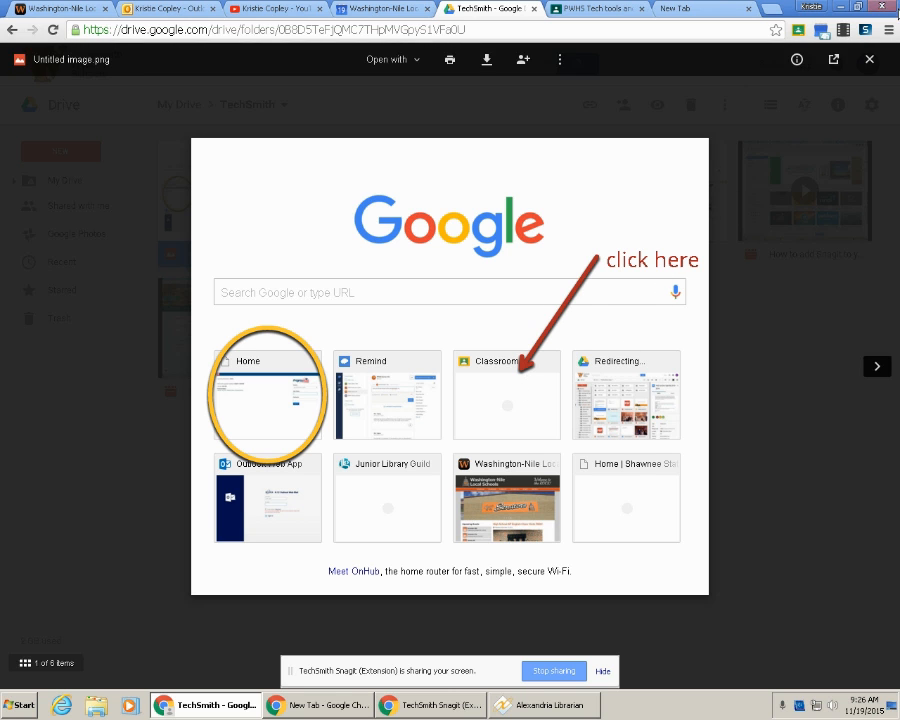
click(869, 61)
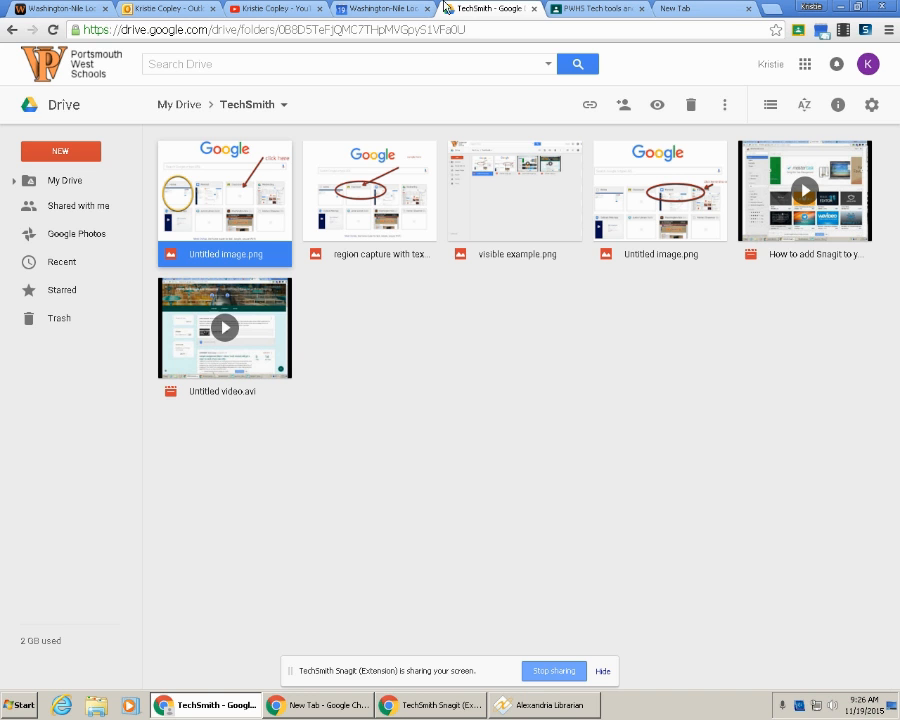
Switch to the PWHS Tech tools and resources class in Google Classroom.
click(577, 10)
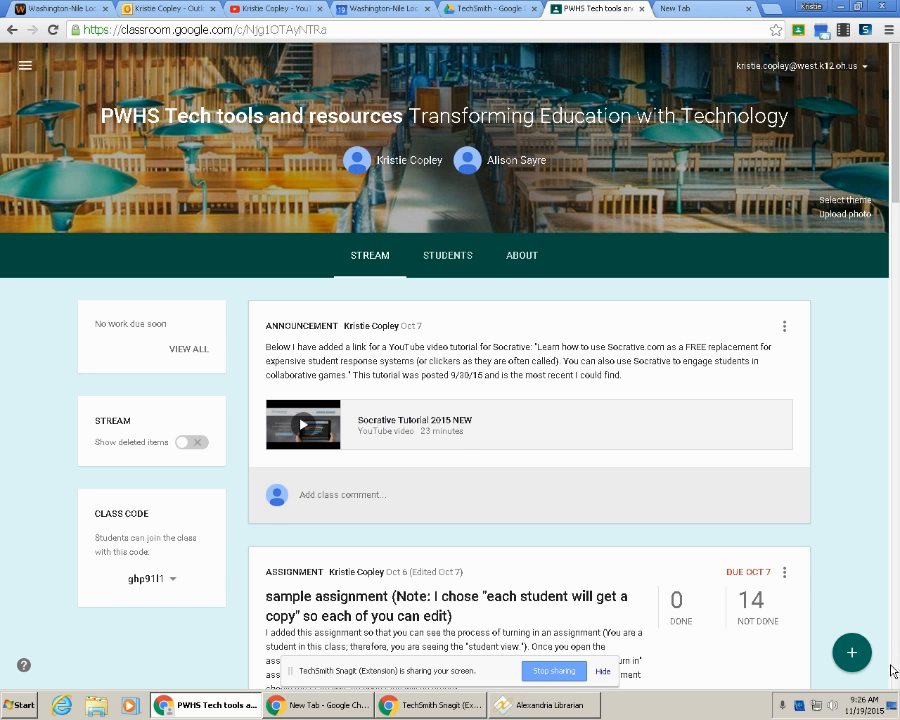
Create an assignment draft with the first Untitled image.png from the TechSmith Drive folder attached, and close it without assigning.
mouse_move(850, 650)
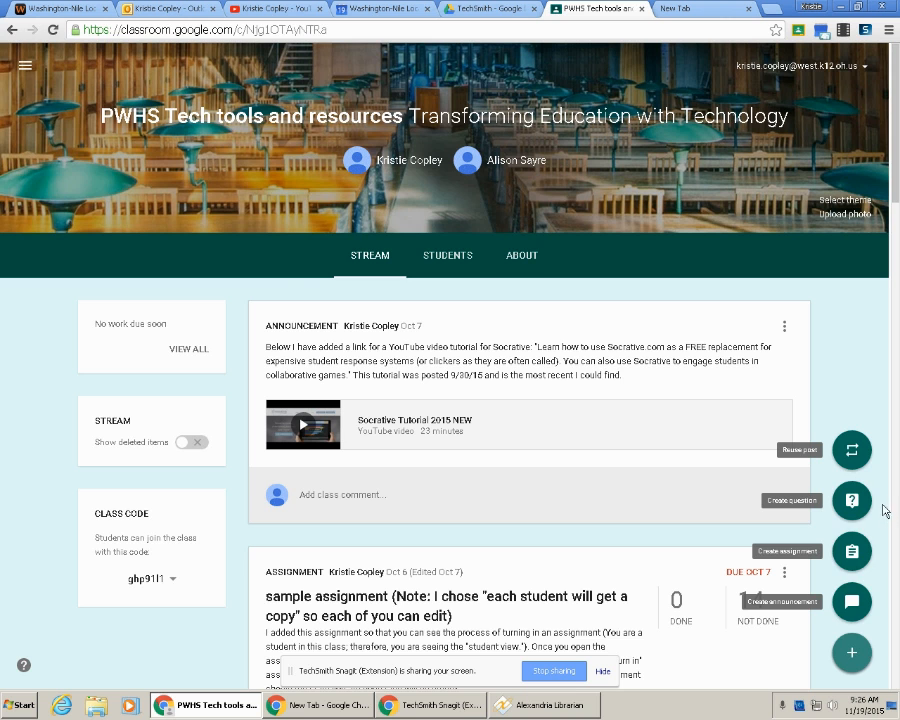
click(852, 550)
click(228, 452)
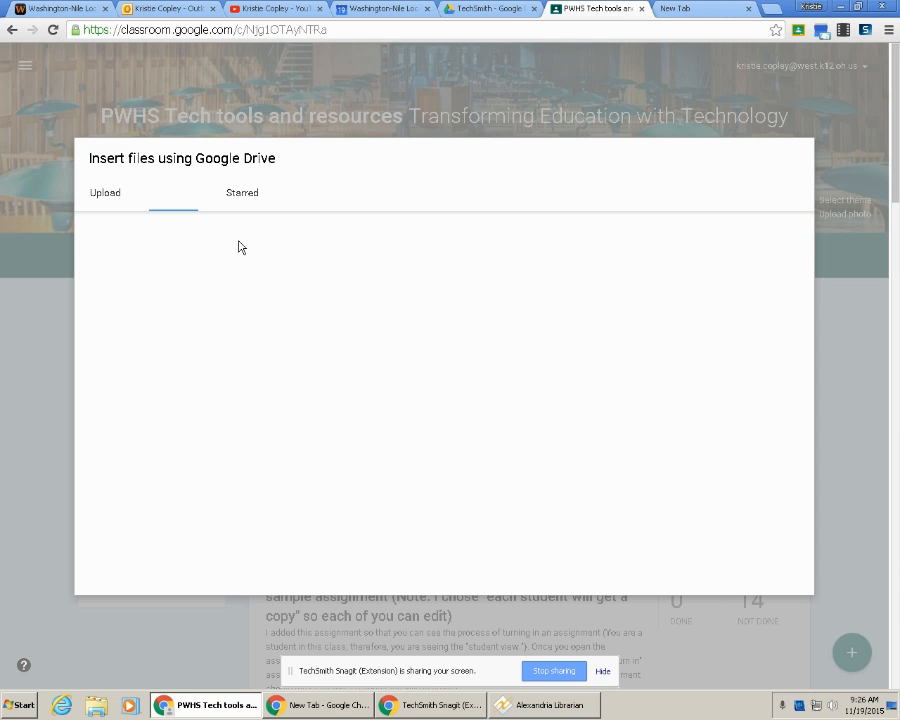
double_click(288, 288)
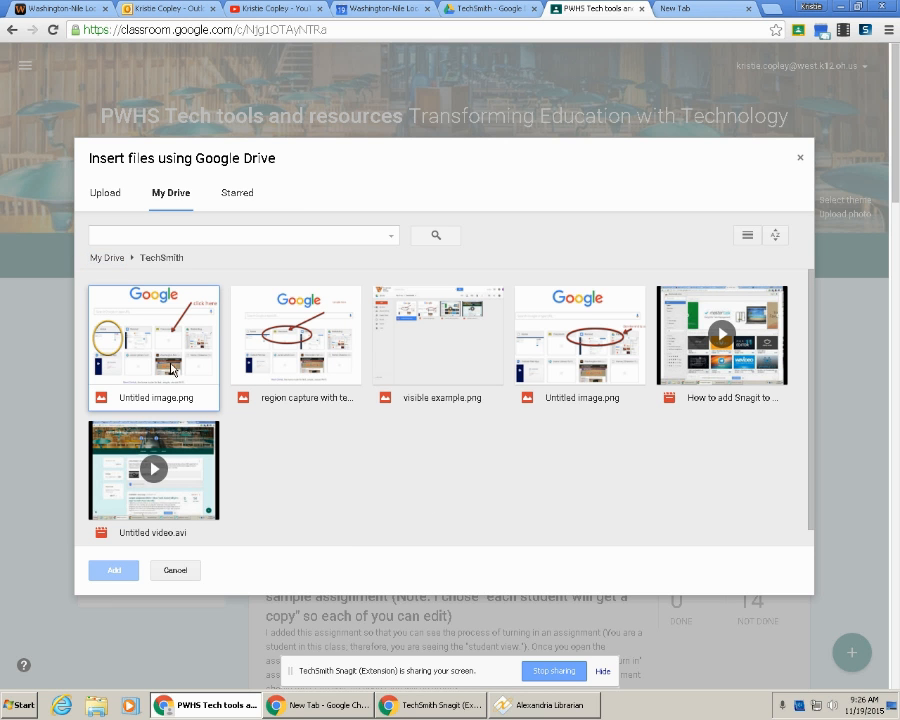
double_click(155, 368)
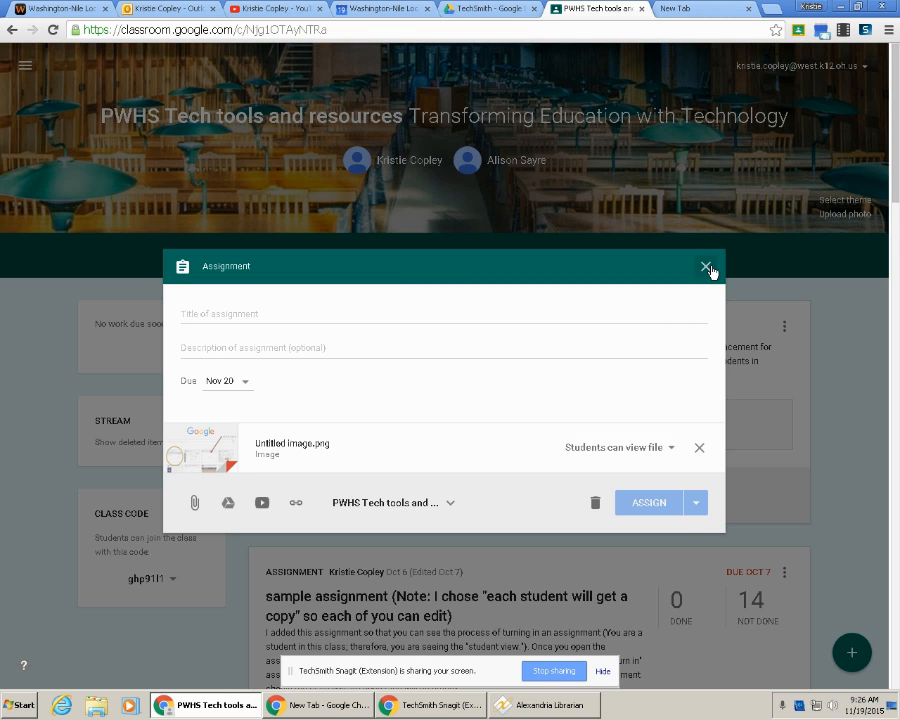
click(706, 268)
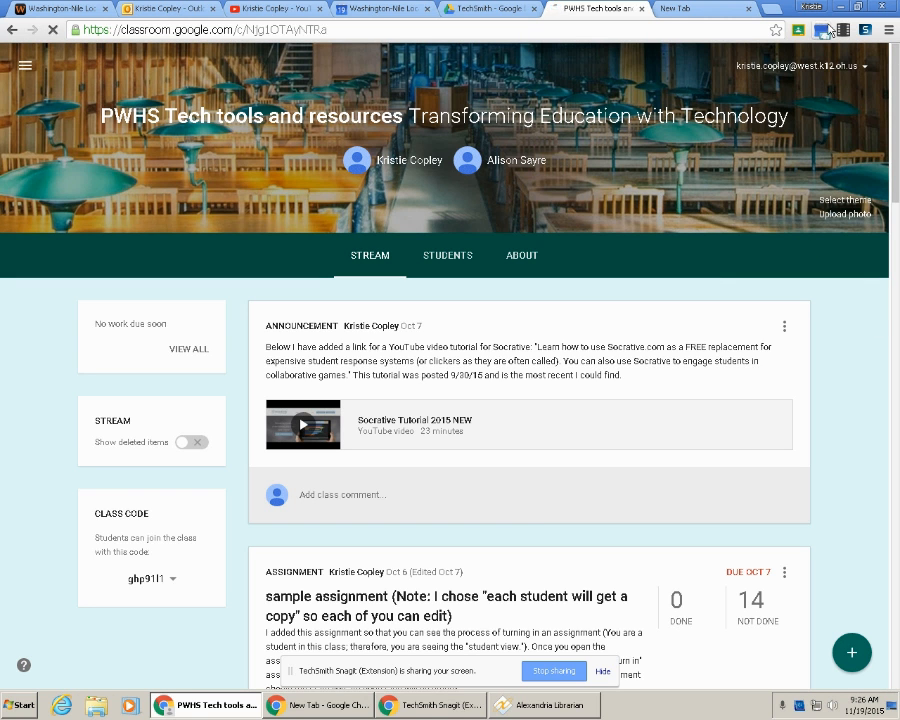
Open the Snagit extension's screen recording controls.
mouse_move(281, 710)
click(866, 31)
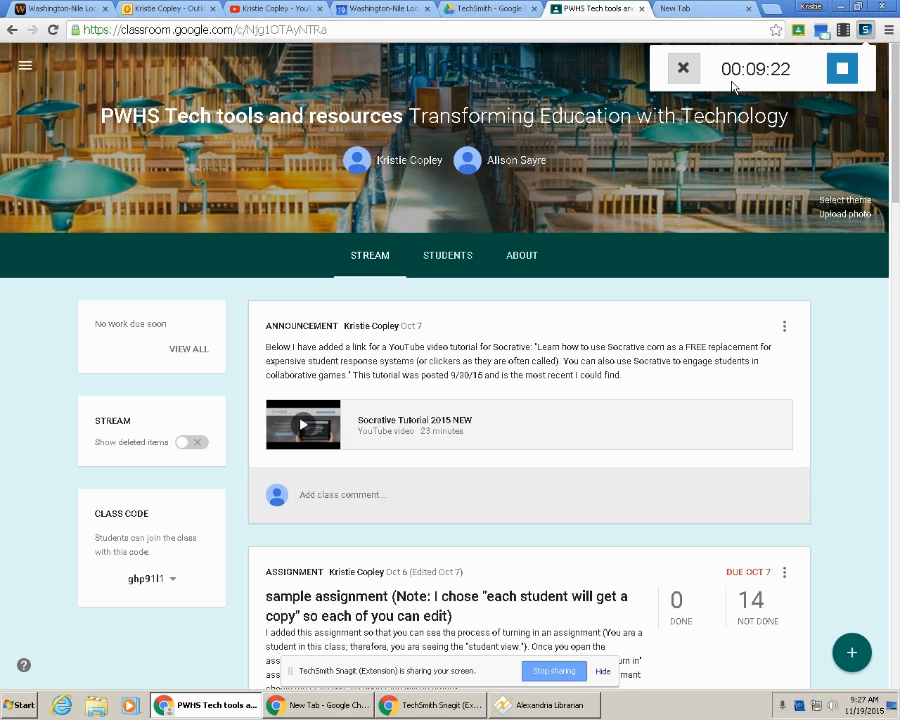